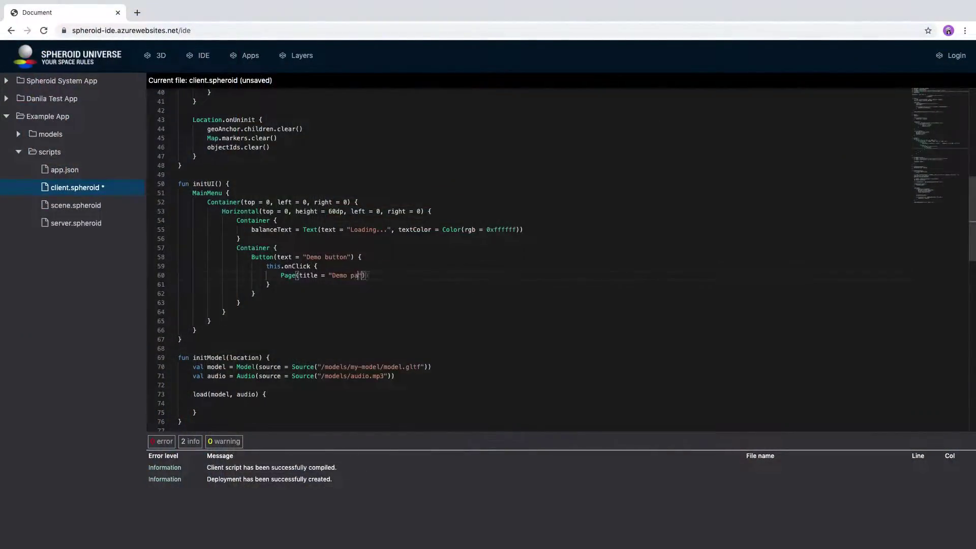
Add a new line inside the Page block of client.spheroid.
key("Return")
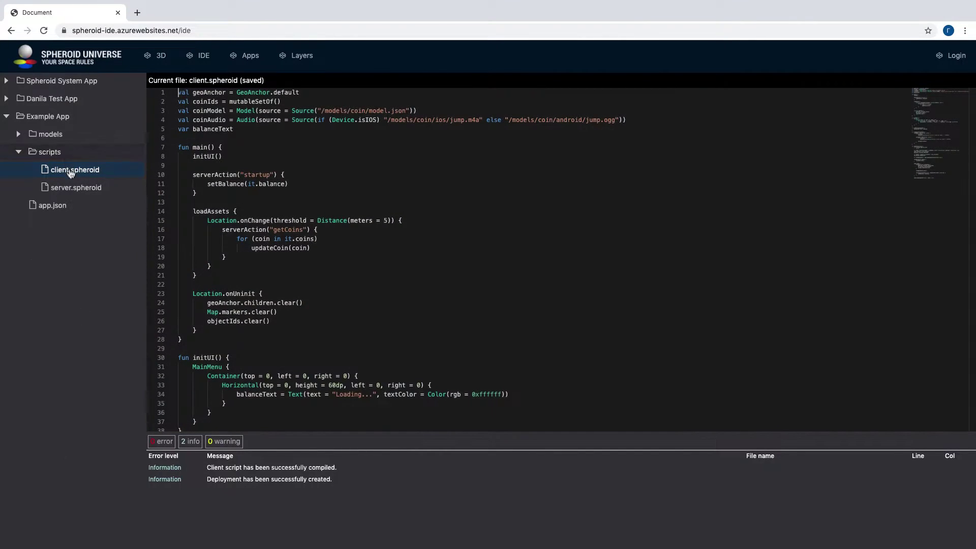
Select client.spheroid, then server.spheroid, in the file tree.
left_click(71, 175)
left_click(77, 189)
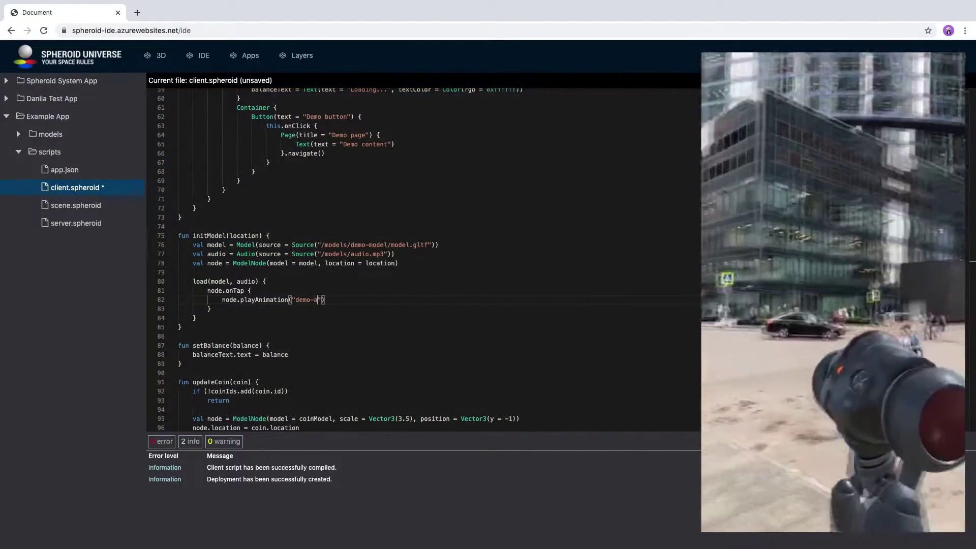
Below playAnimation, add audio.play() and Server.action("demo-action", location) with an empty response block.
key("End")
key("Return")
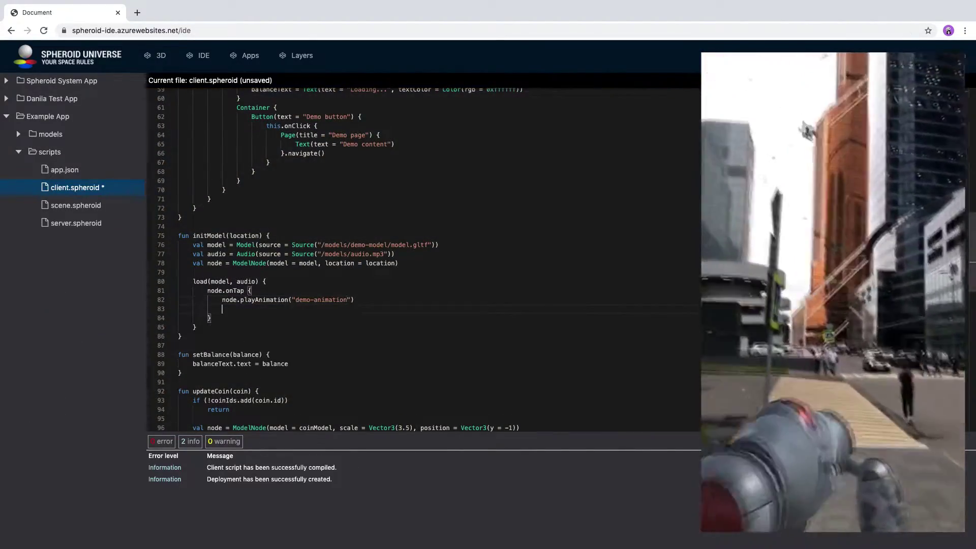
type("audio.play(")
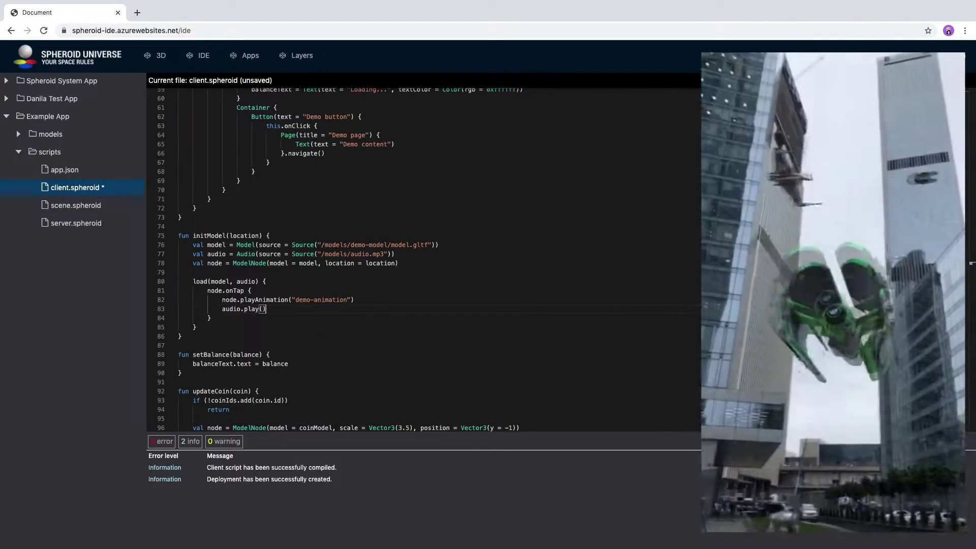
key("Return")
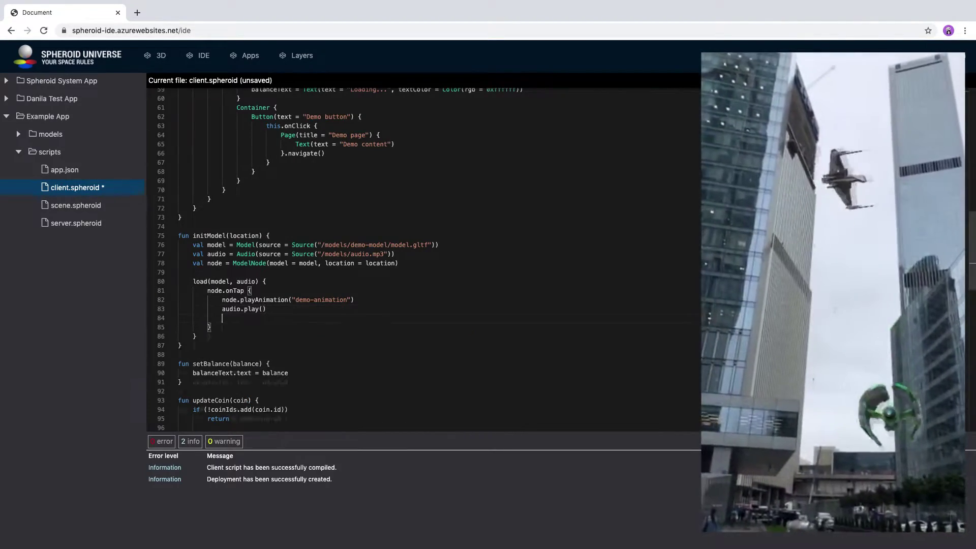
type("Server.ac")
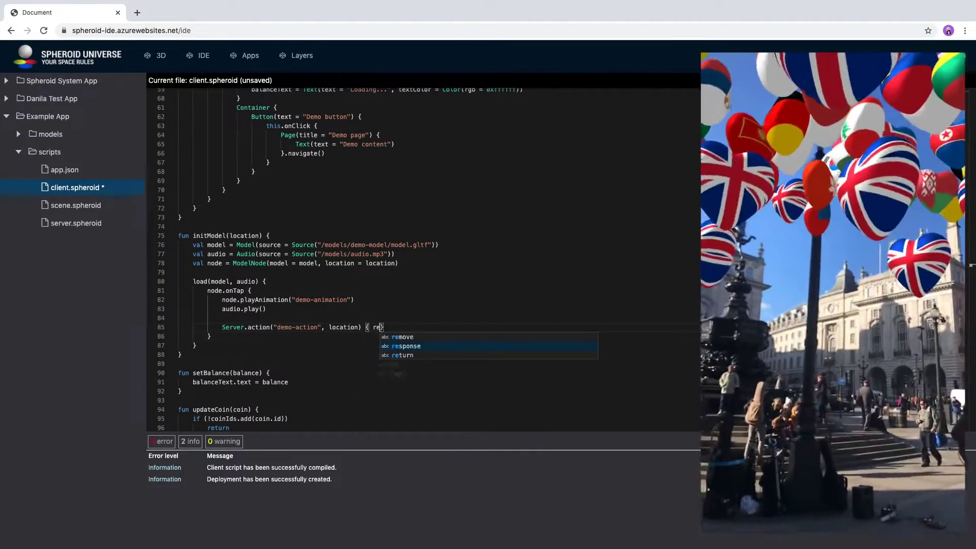
key("Return")
key("Return")
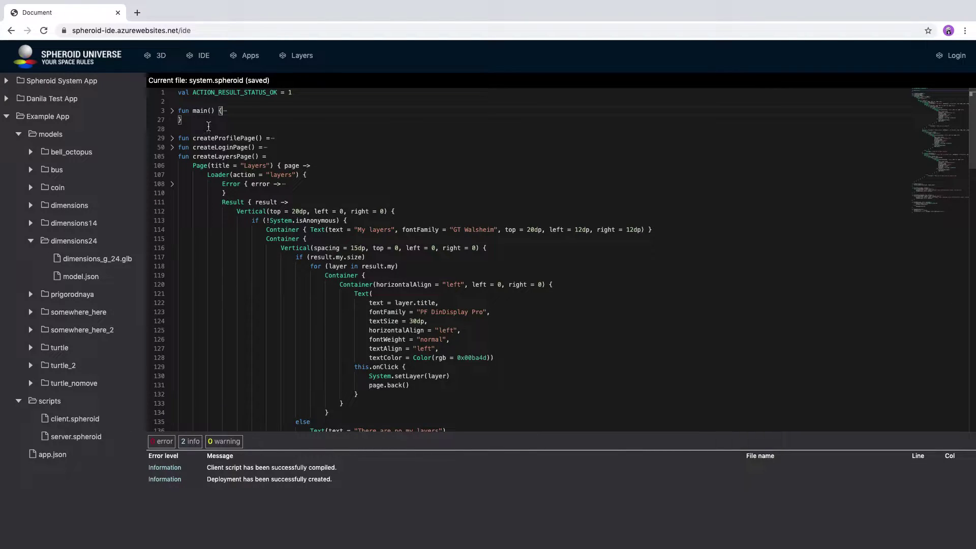
Unfold and refold createProfilePage, createLoginPage and the Layers Error block in system.spheroid.
left_click(172, 138)
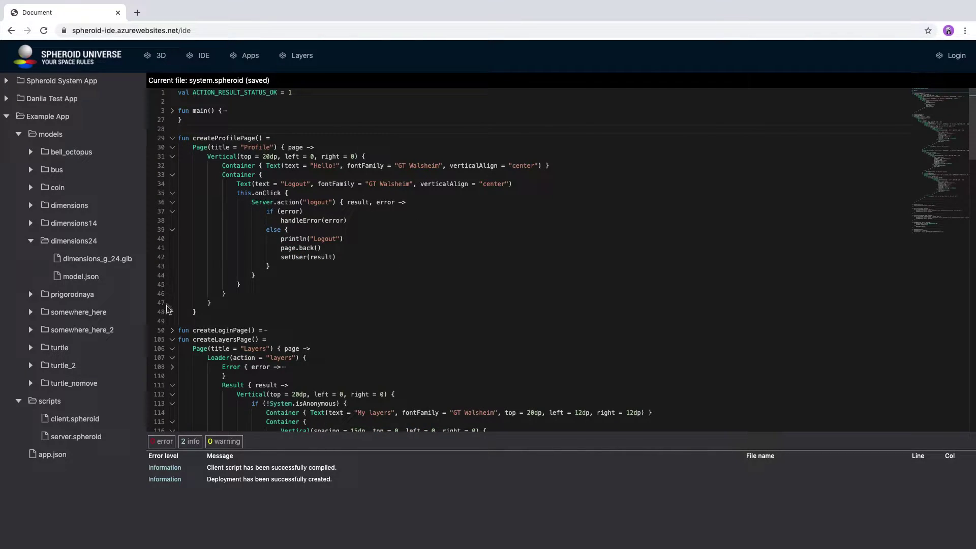
left_click(172, 330)
scroll(170, 315, "down", 4)
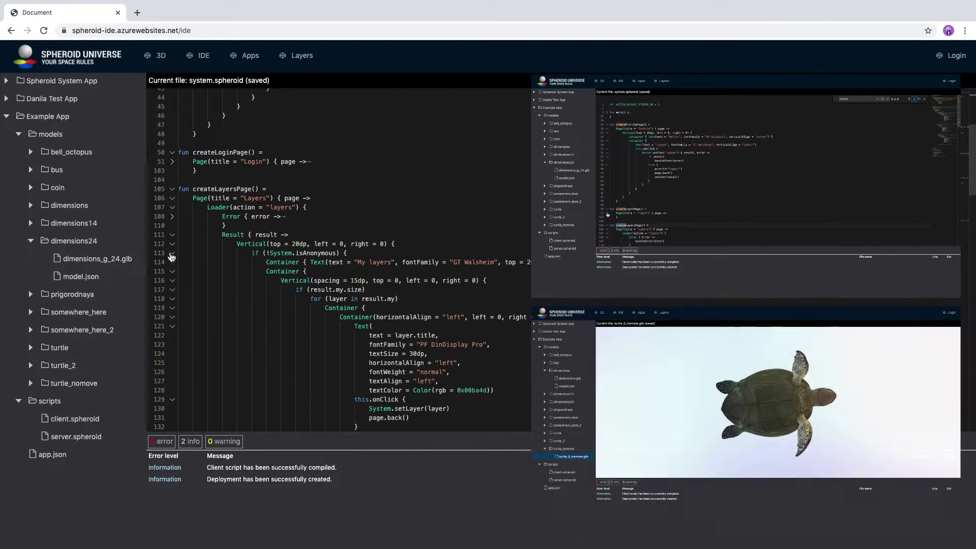
left_click(172, 217)
scroll(177, 227, "up", 3)
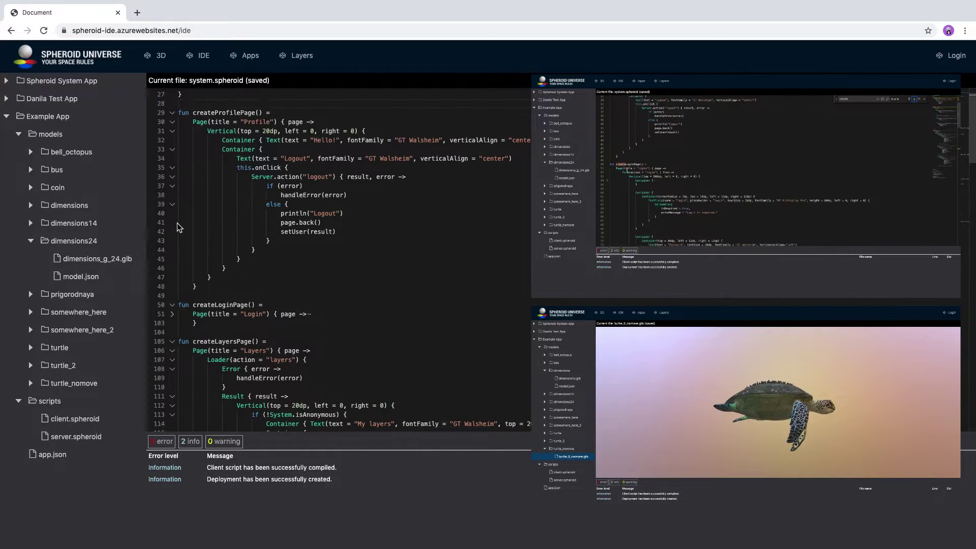
scroll(177, 226, "up", 1)
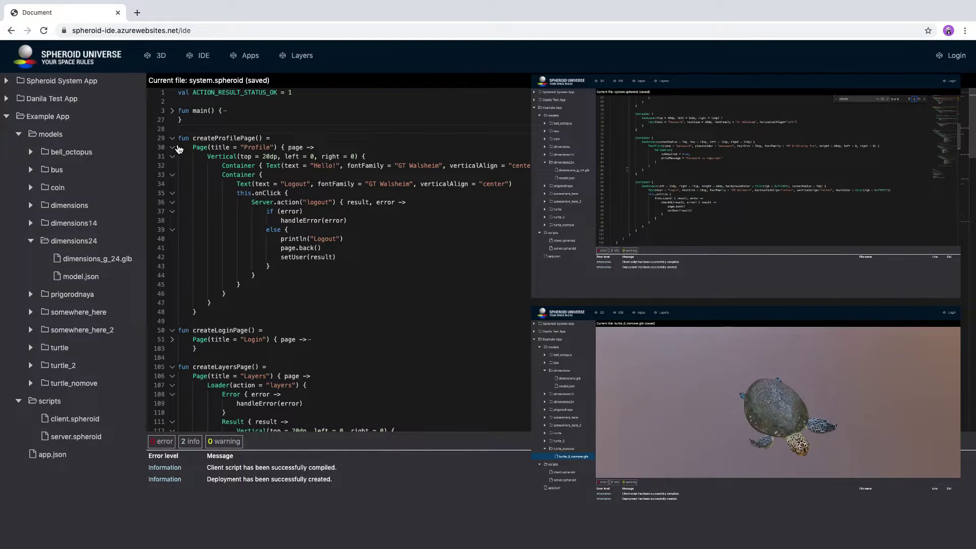
left_click(181, 138)
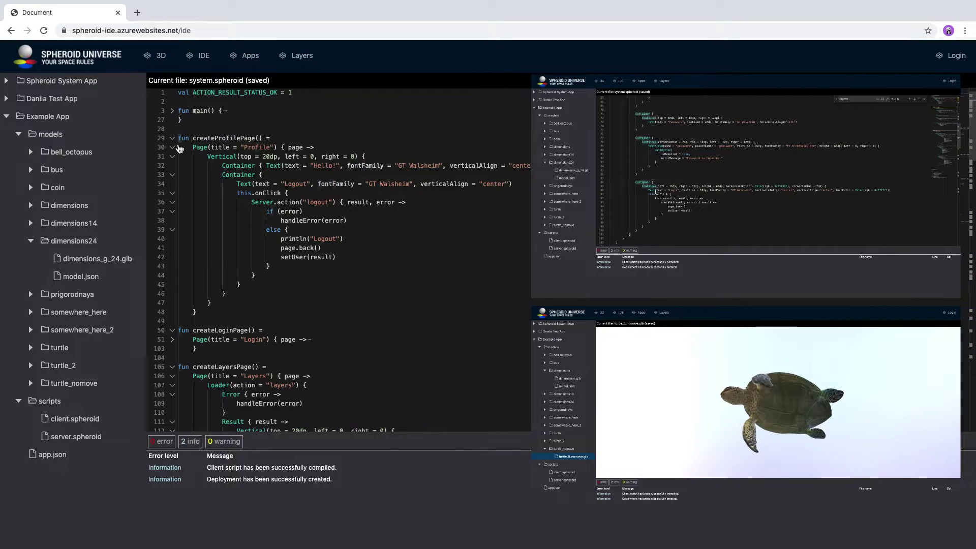
left_click(173, 148)
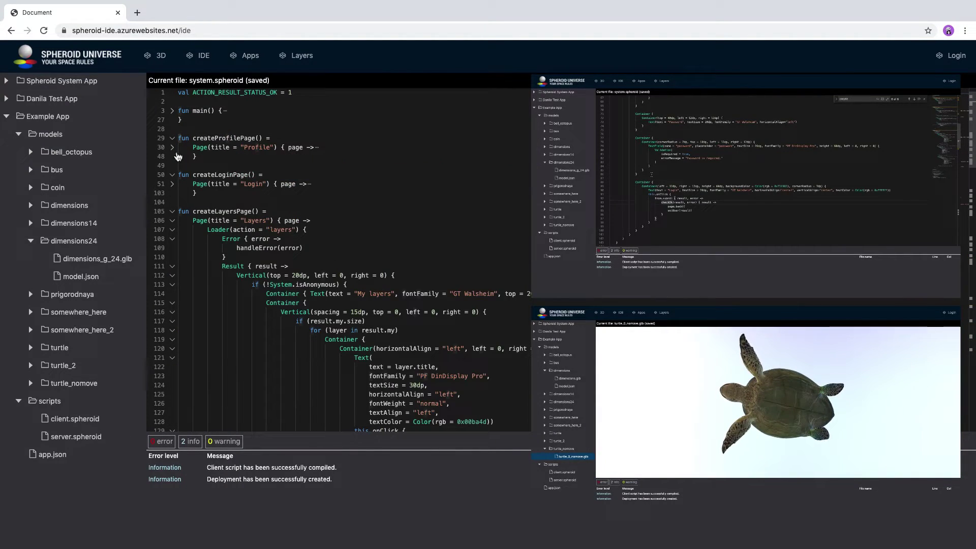
left_click(173, 185)
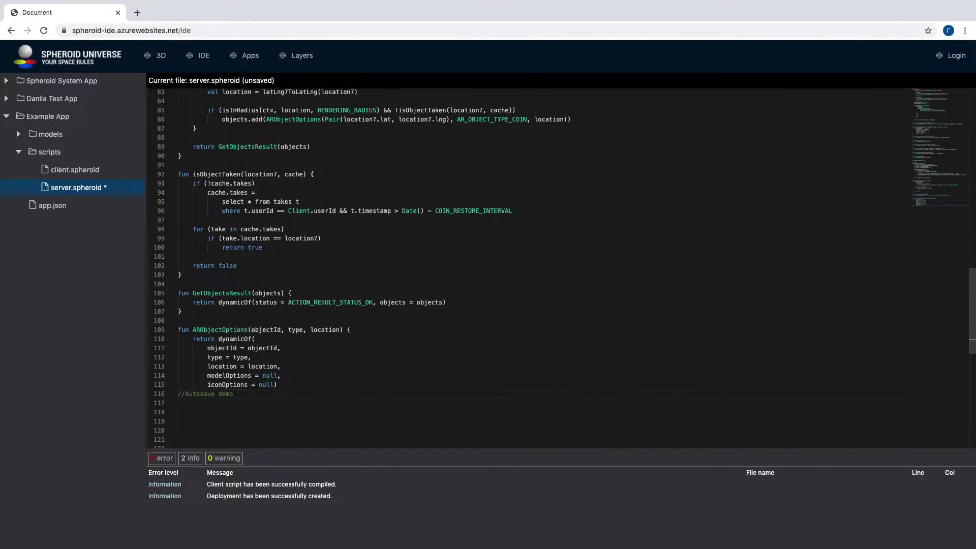
Add a '//Browser memory save demo' comment to server.spheroid, close the IDE tab, and reload it.
key("Return")
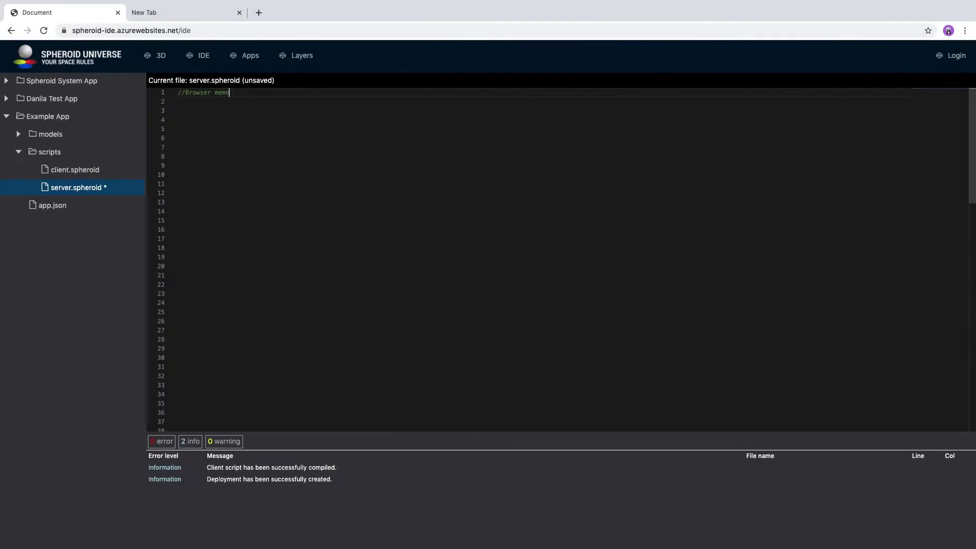
type("ry save demo:")
key("Return")
key("Return")
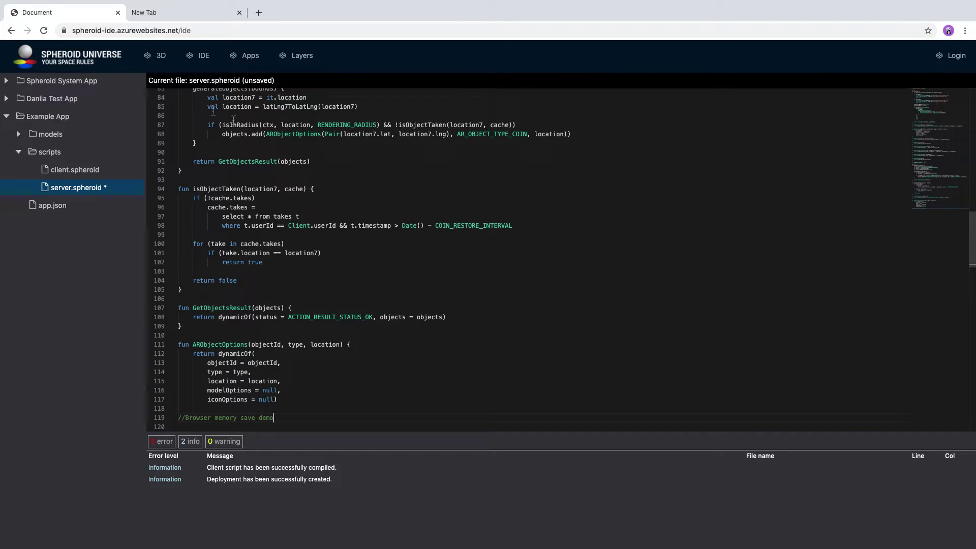
left_click(118, 13)
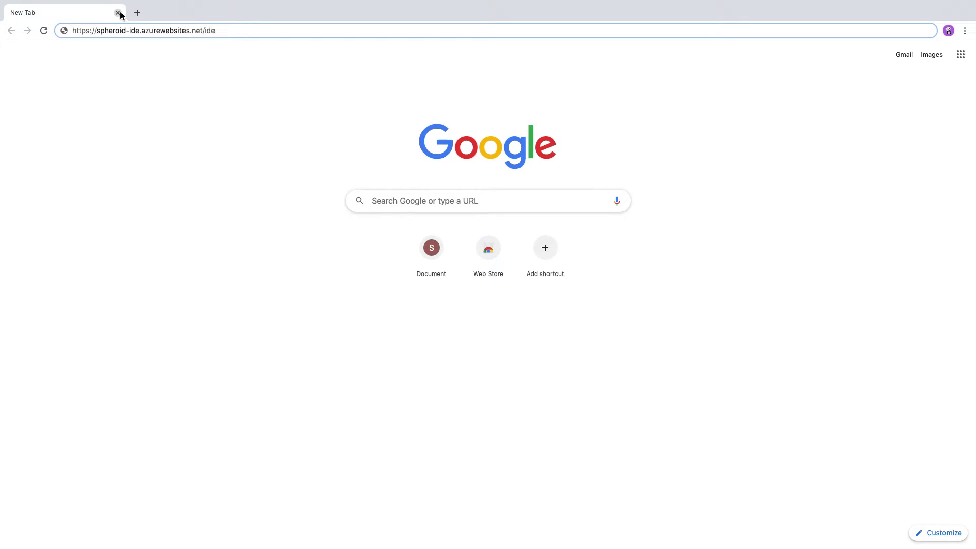
key("Return")
Open server.spheroid via Example App > scripts, then unfold the login form's Vertical block and highlight Page.
left_click(8, 117)
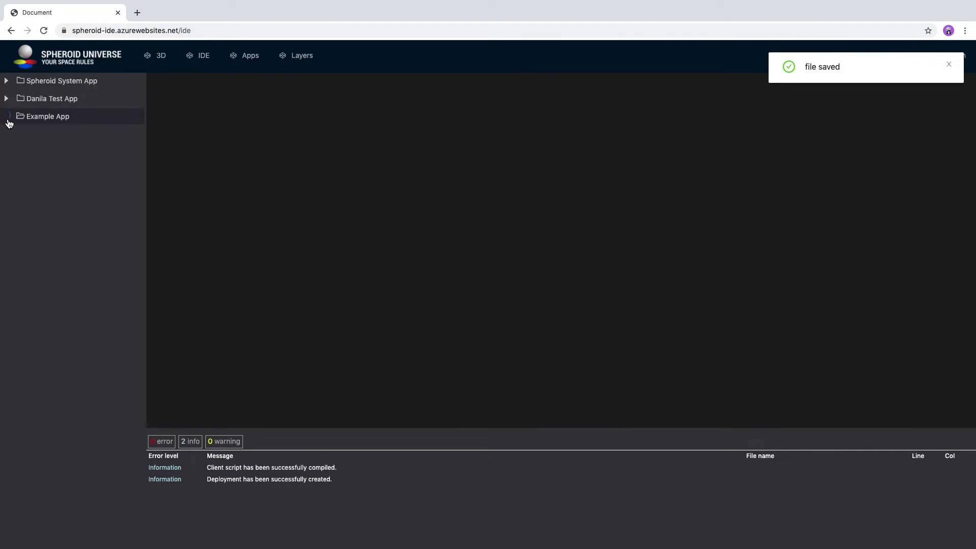
left_click(19, 152)
left_click(69, 189)
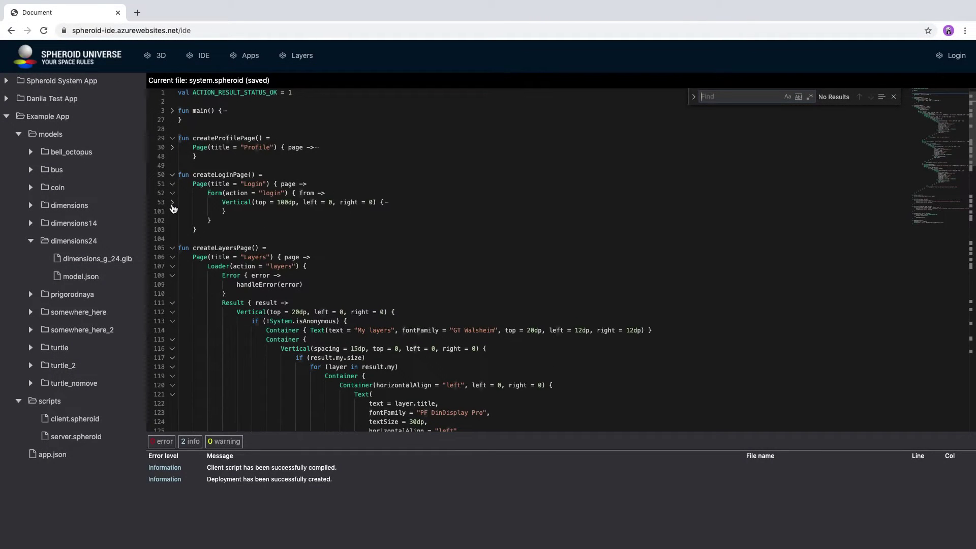
left_click(172, 203)
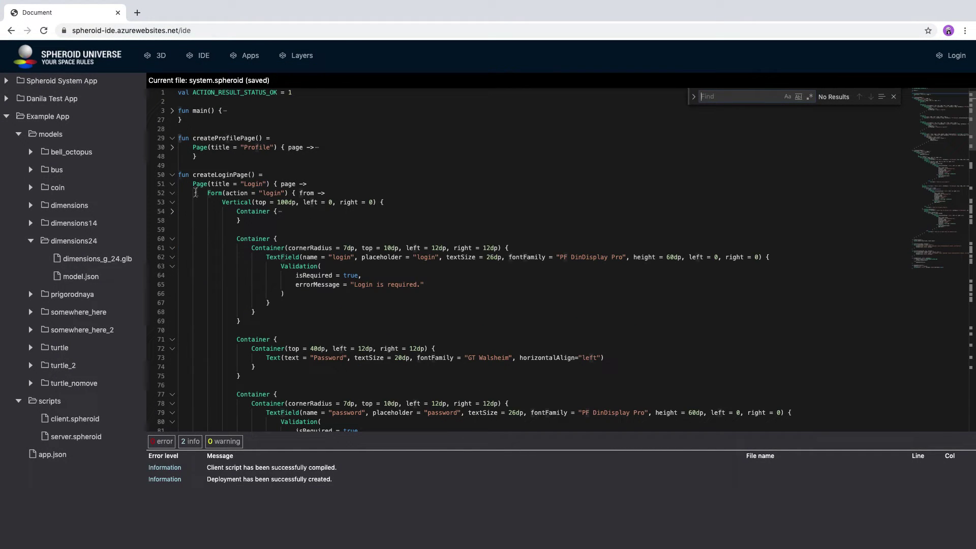
left_click(198, 184)
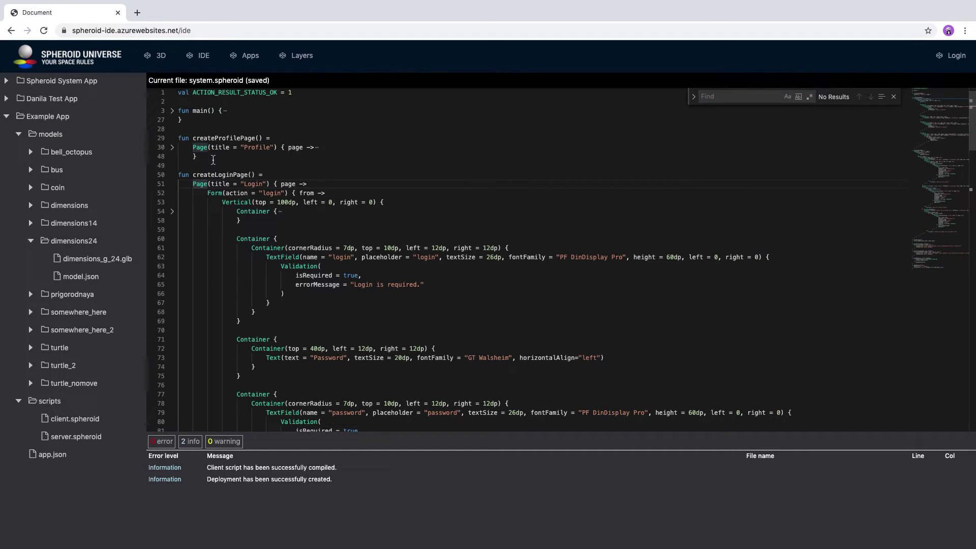